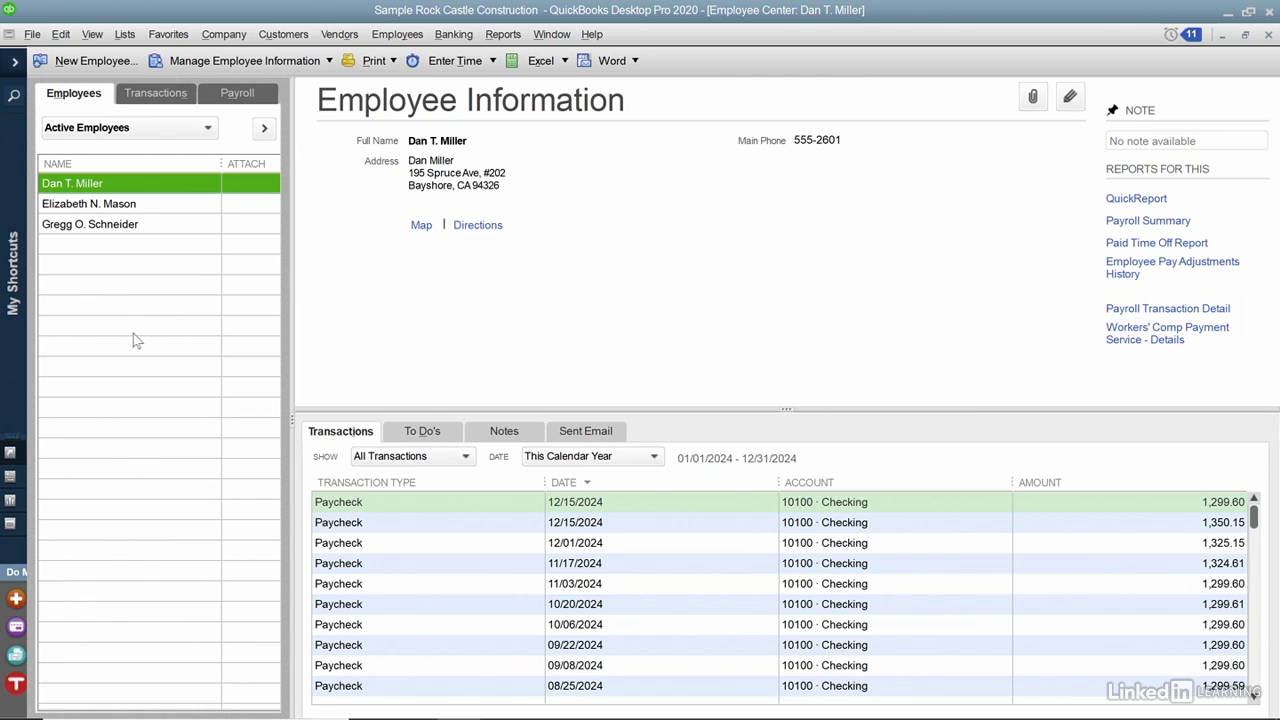
# Right-click the second employee in the Employee Center list to bring up their action menu.
pyautogui.rightClick(133, 206)
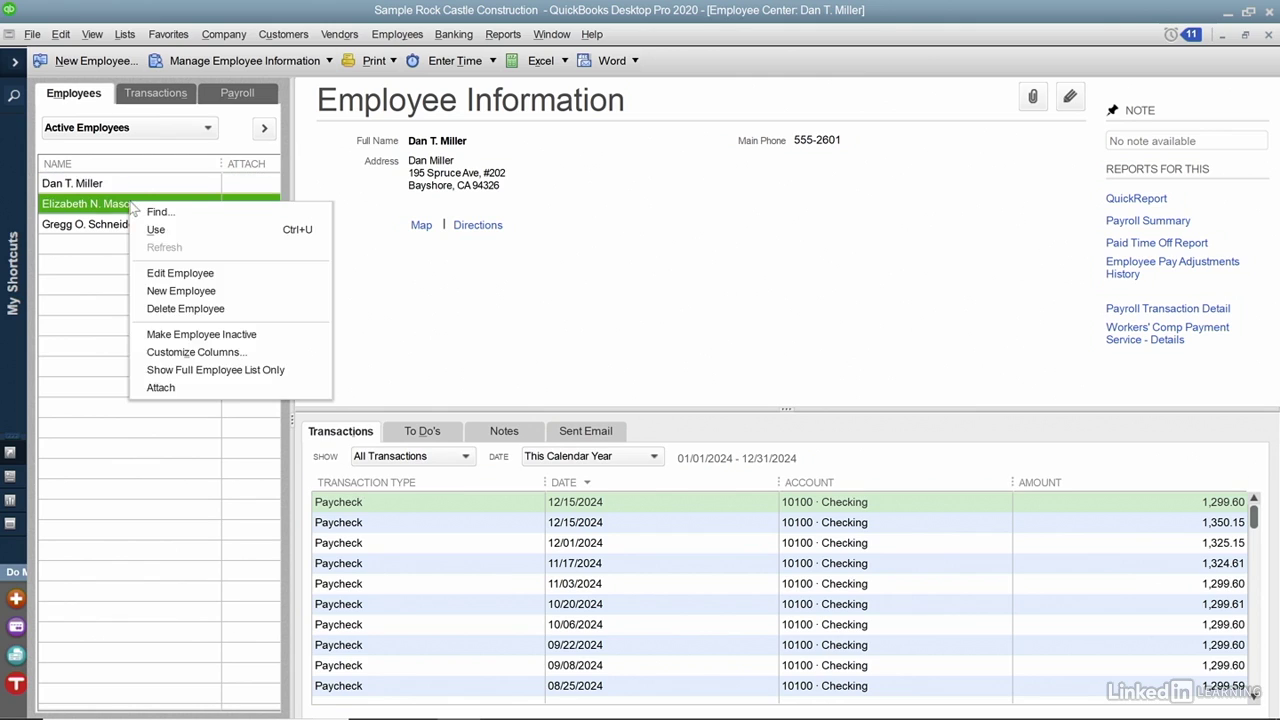
pyautogui.click(181, 274)
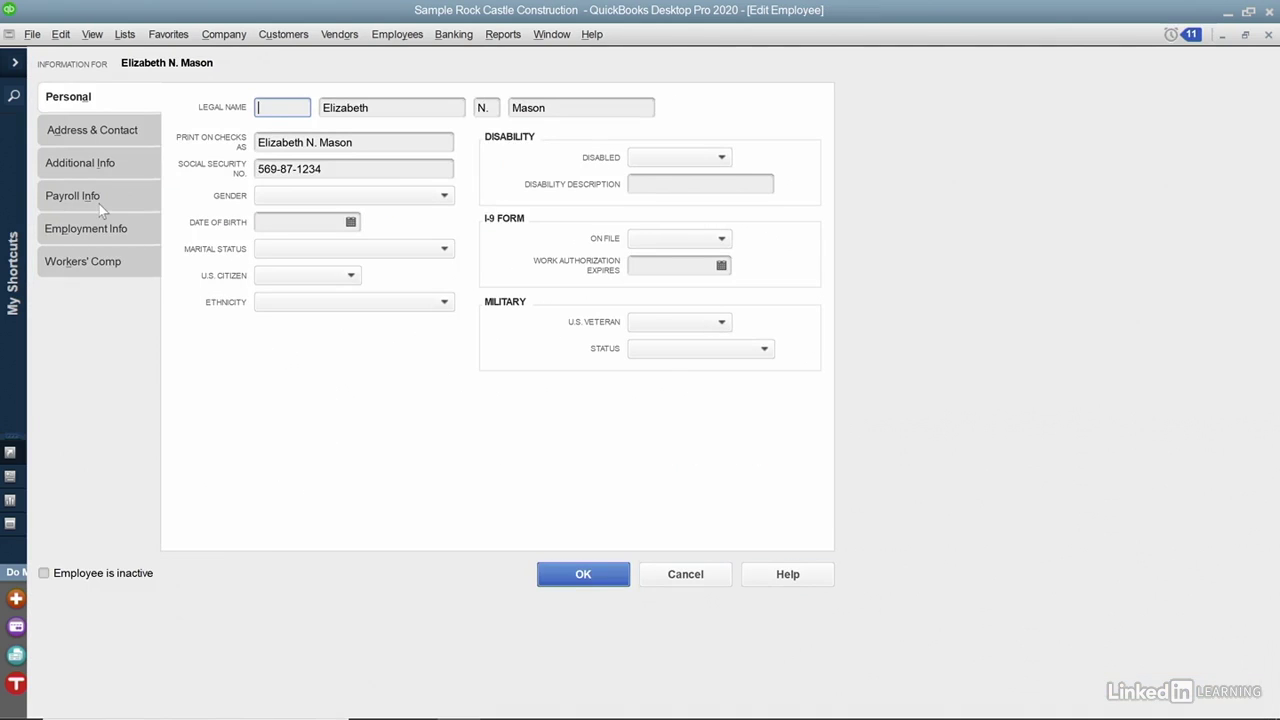
pyautogui.click(99, 204)
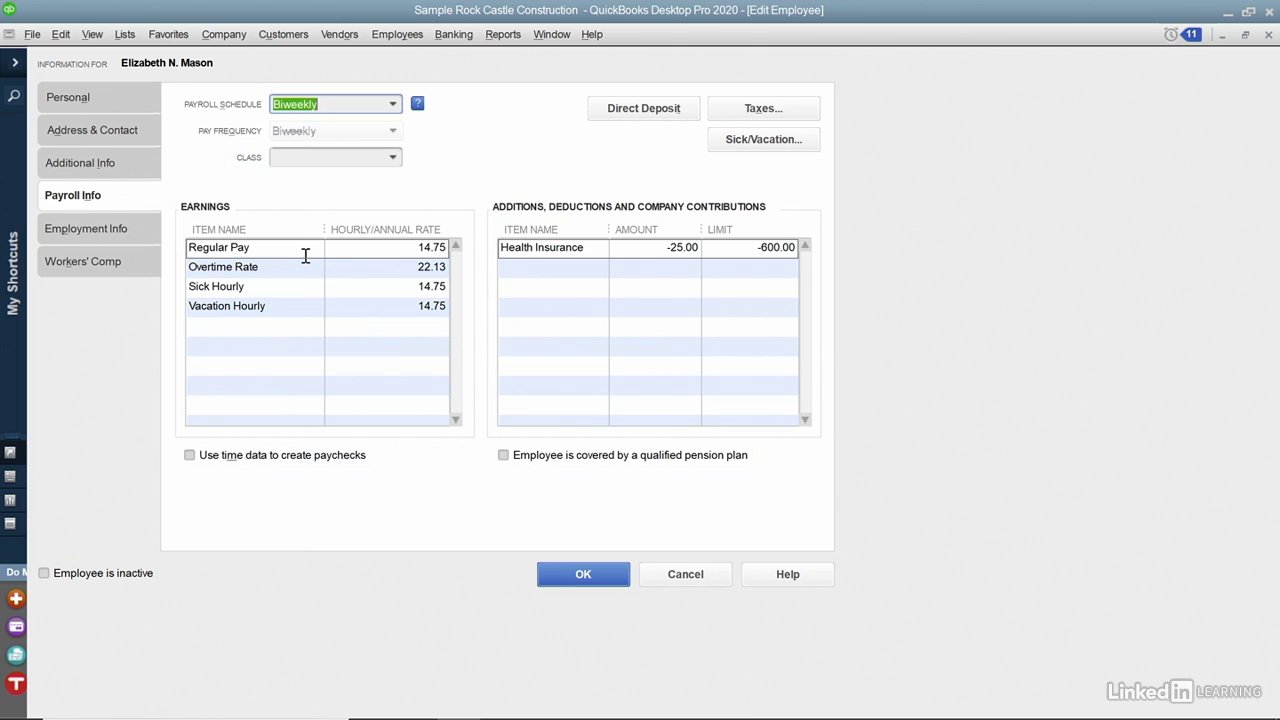
pyautogui.click(663, 578)
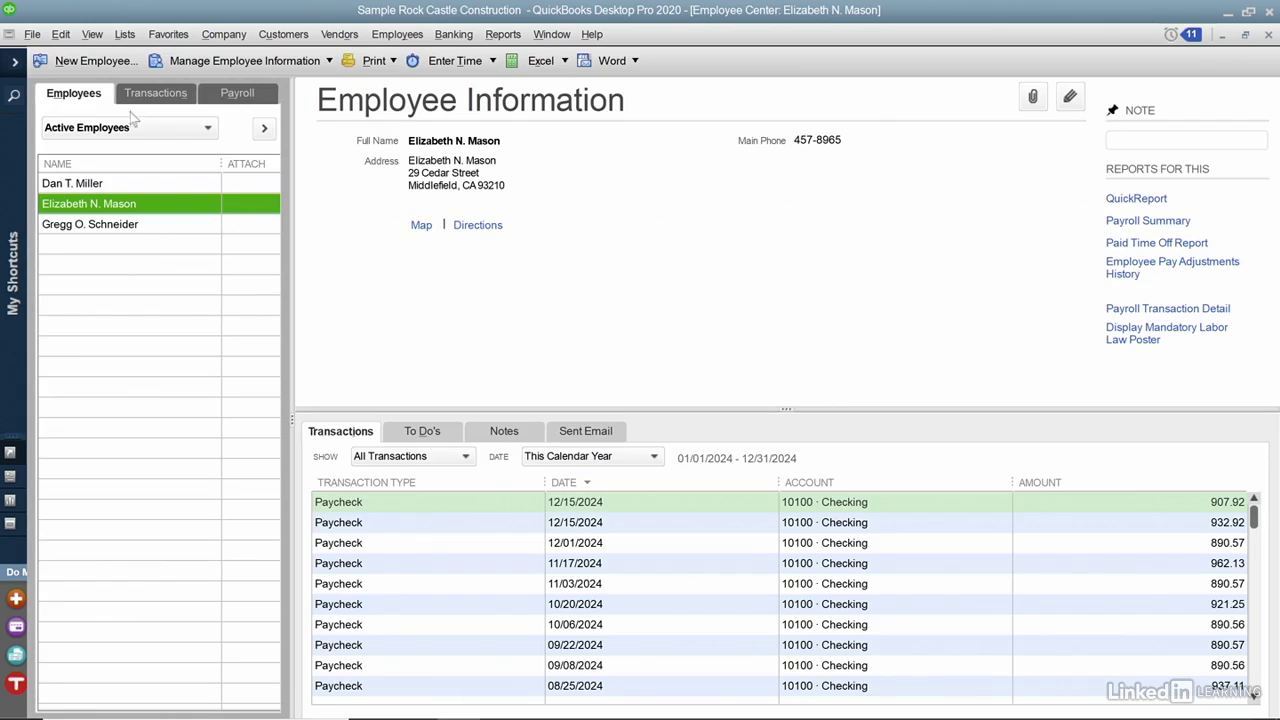
# Create a new employee record with the new hire's first and last name, then view Payroll Info.
pyautogui.click(91, 61)
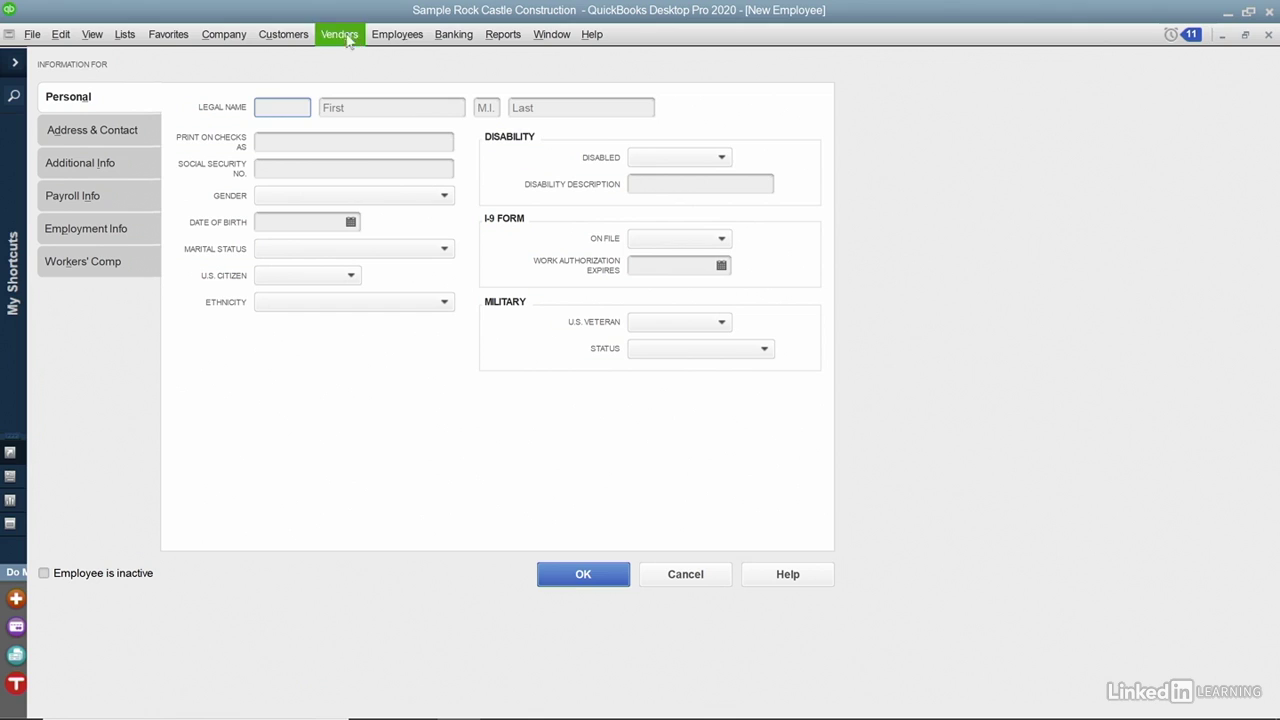
pyautogui.click(385, 106)
pyautogui.press('Tab')
pyautogui.press('Tab')
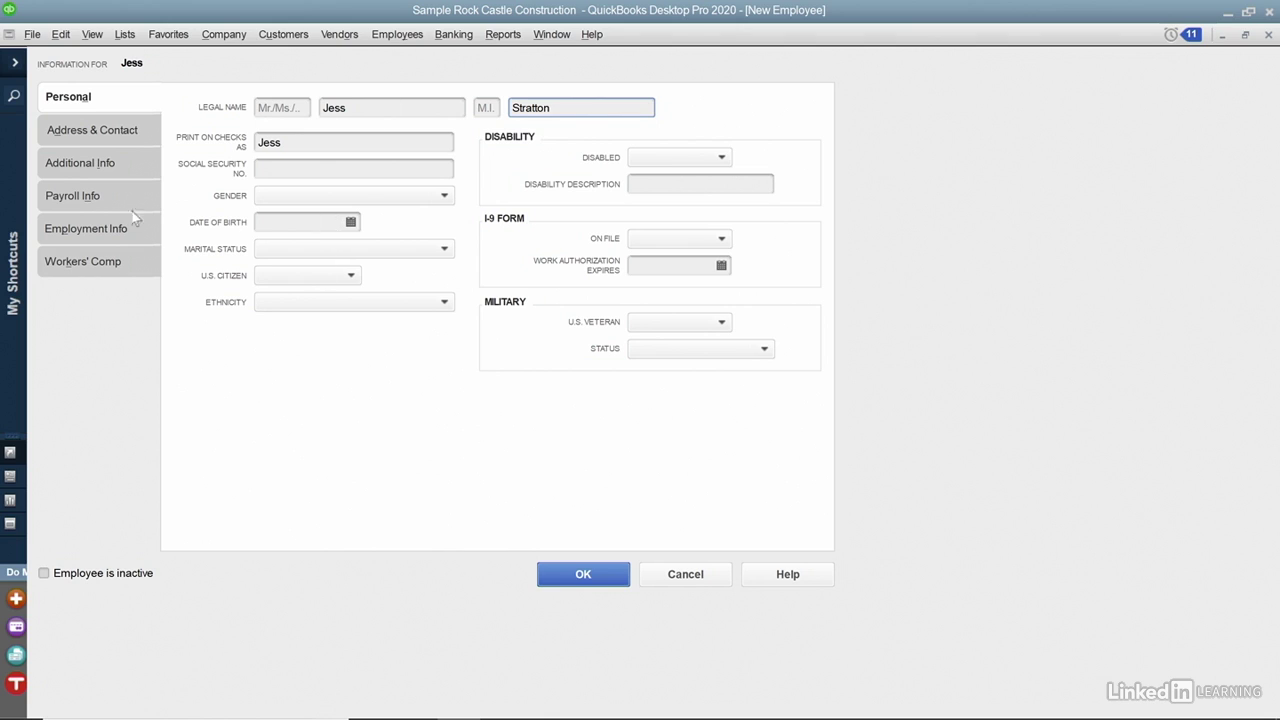
pyautogui.click(77, 210)
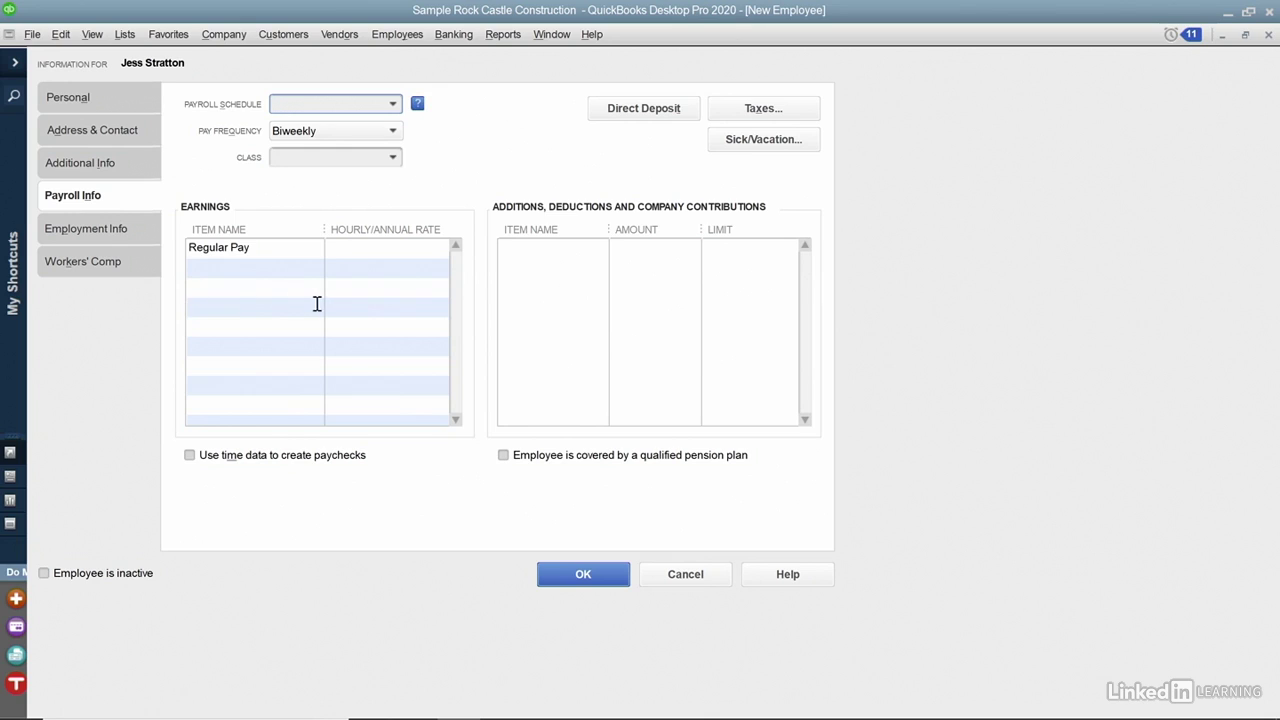
# Enter earnings rates: Regular Pay 17.25, Overtime Rate 25.88 and Vacation Salary 17.25.
pyautogui.click(381, 246)
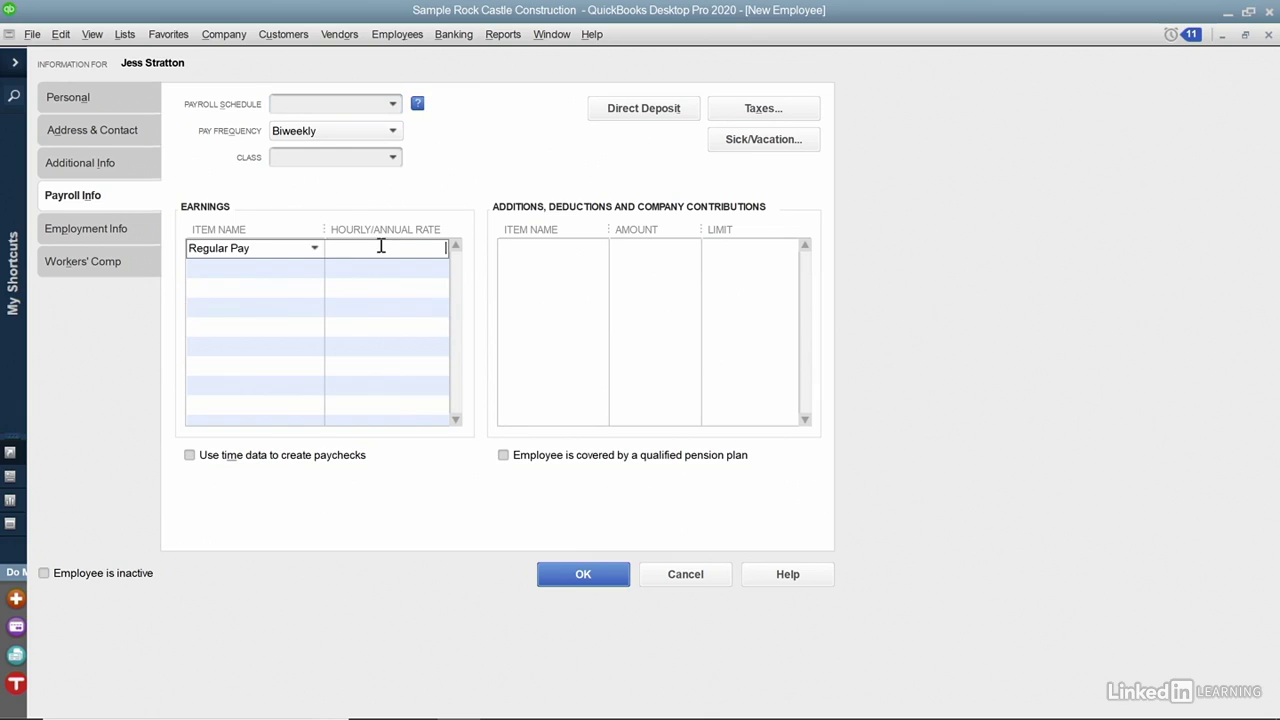
pyautogui.write('17.25')
pyautogui.press('Tab')
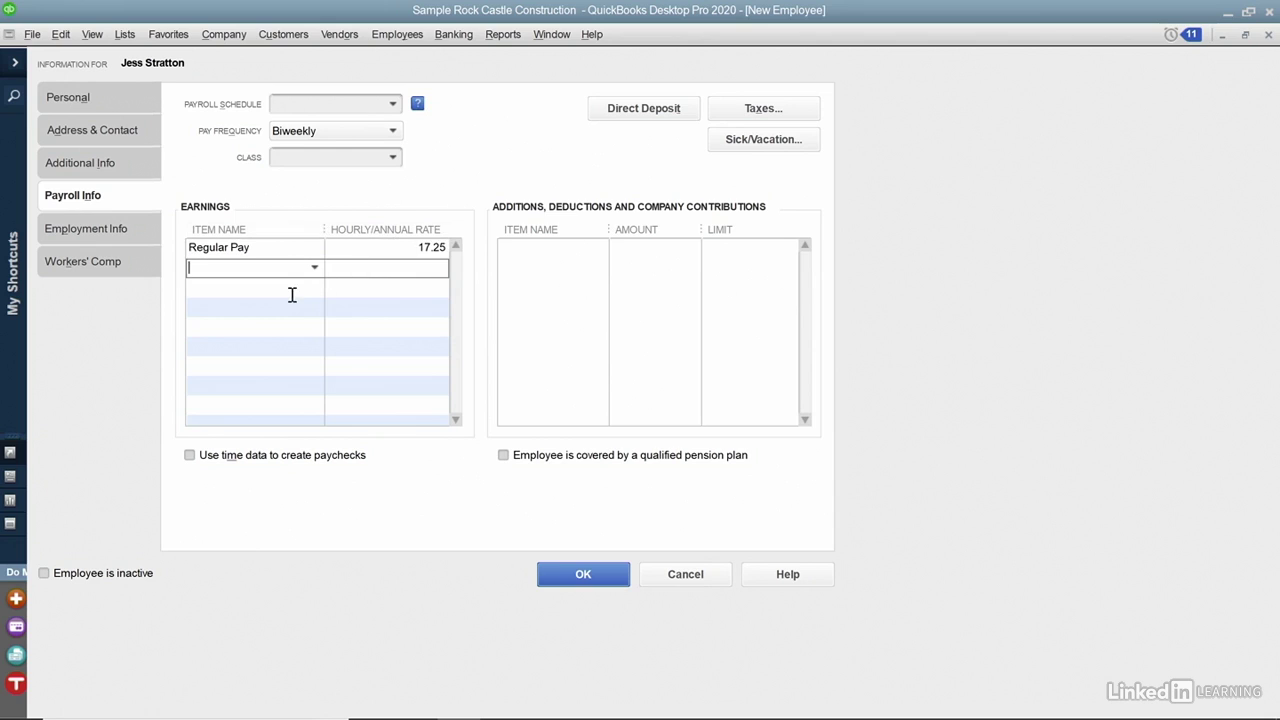
pyautogui.click(315, 268)
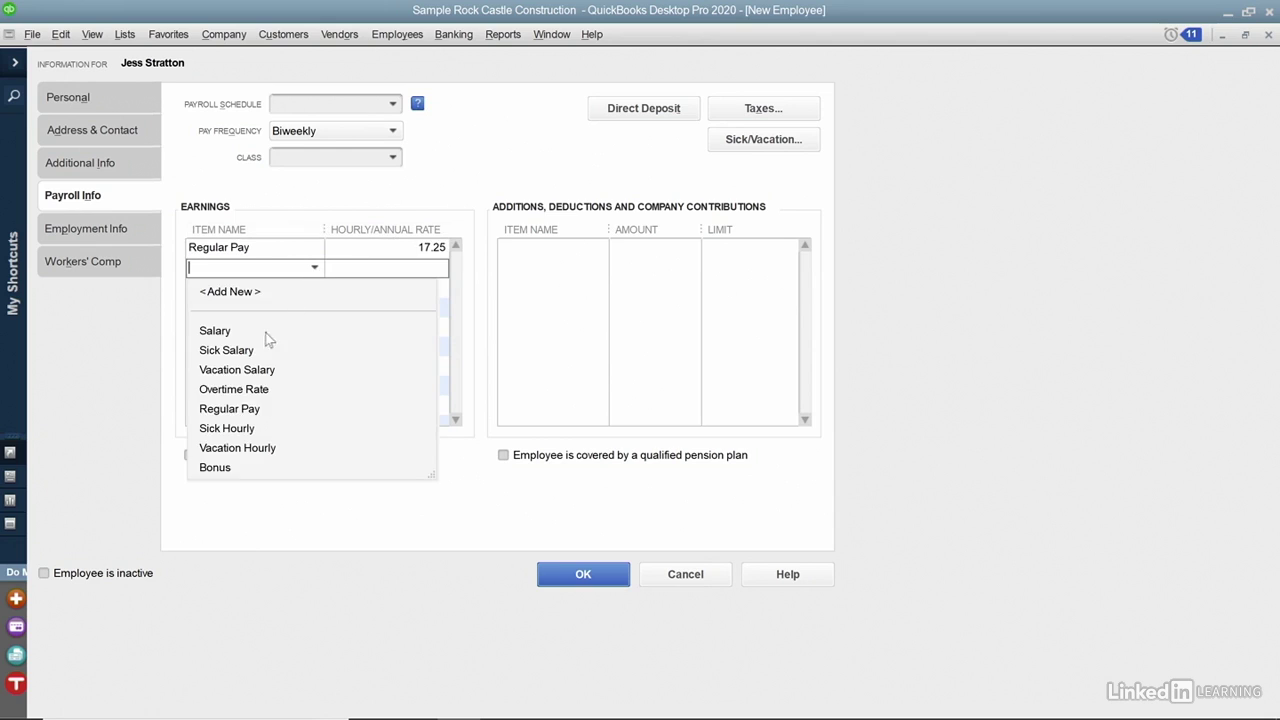
pyautogui.click(234, 392)
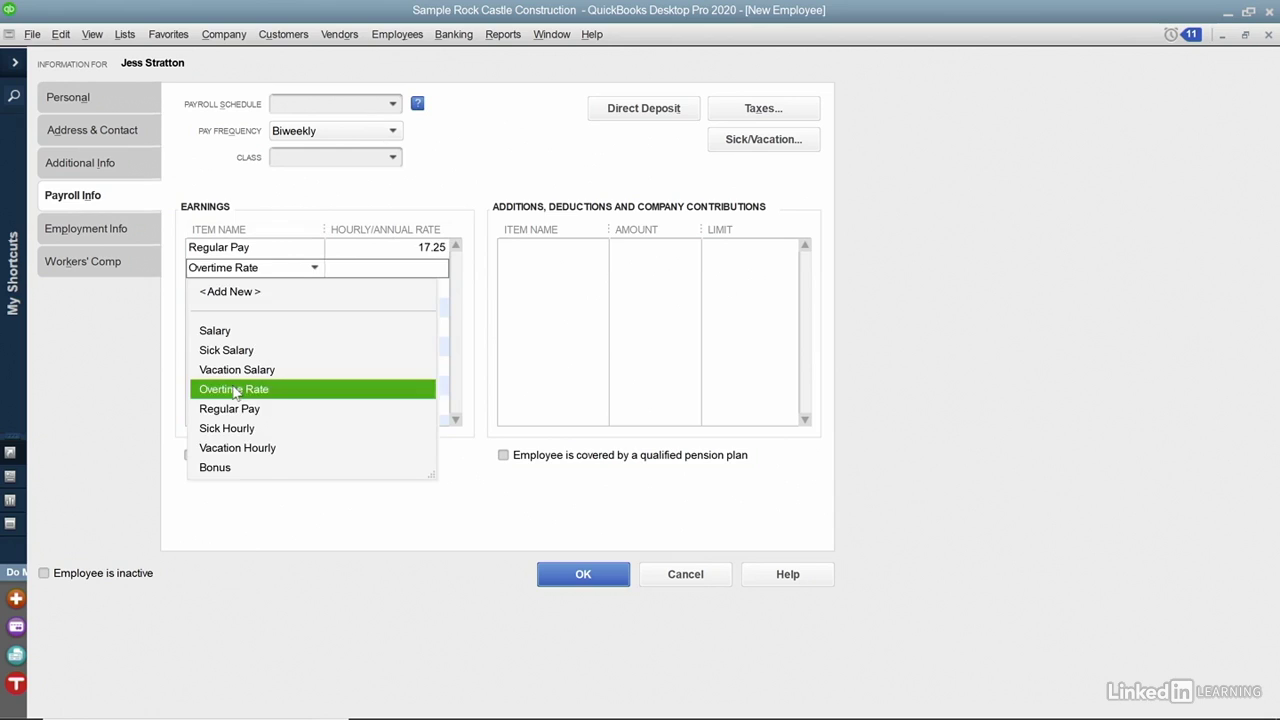
pyautogui.click(234, 391)
pyautogui.write('1')
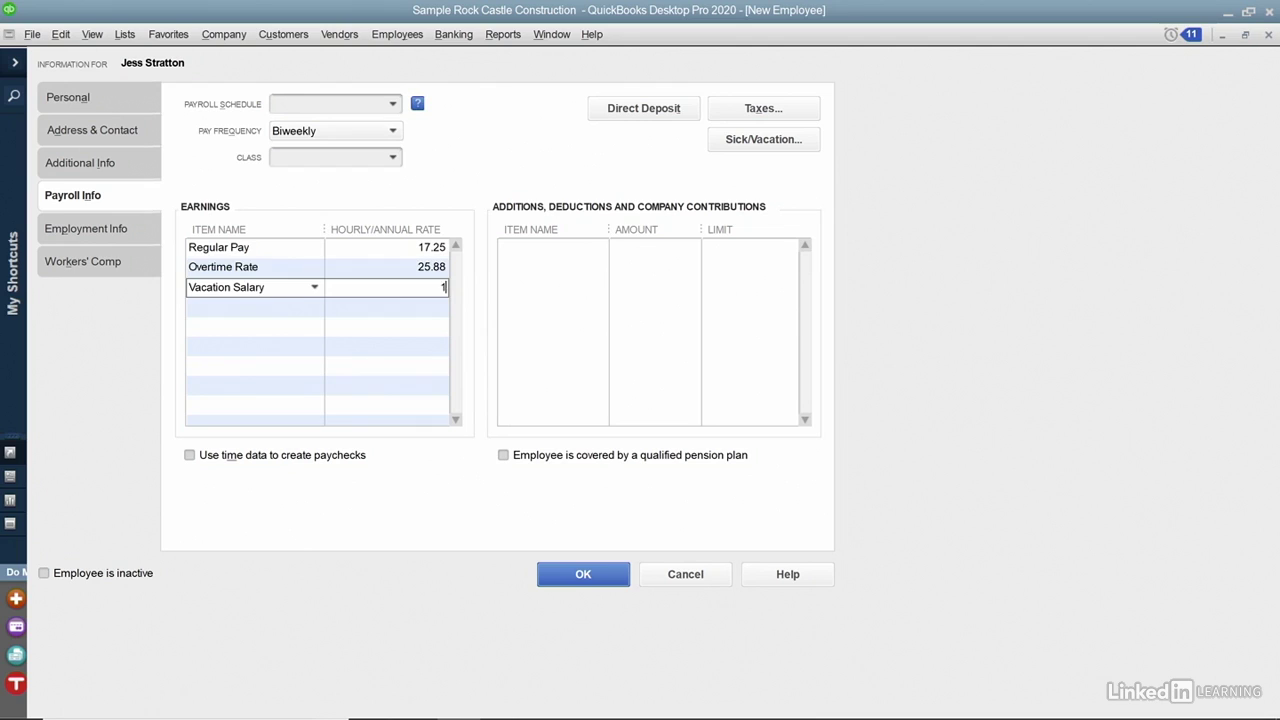
pyautogui.write('7.25')
pyautogui.press('Tab')
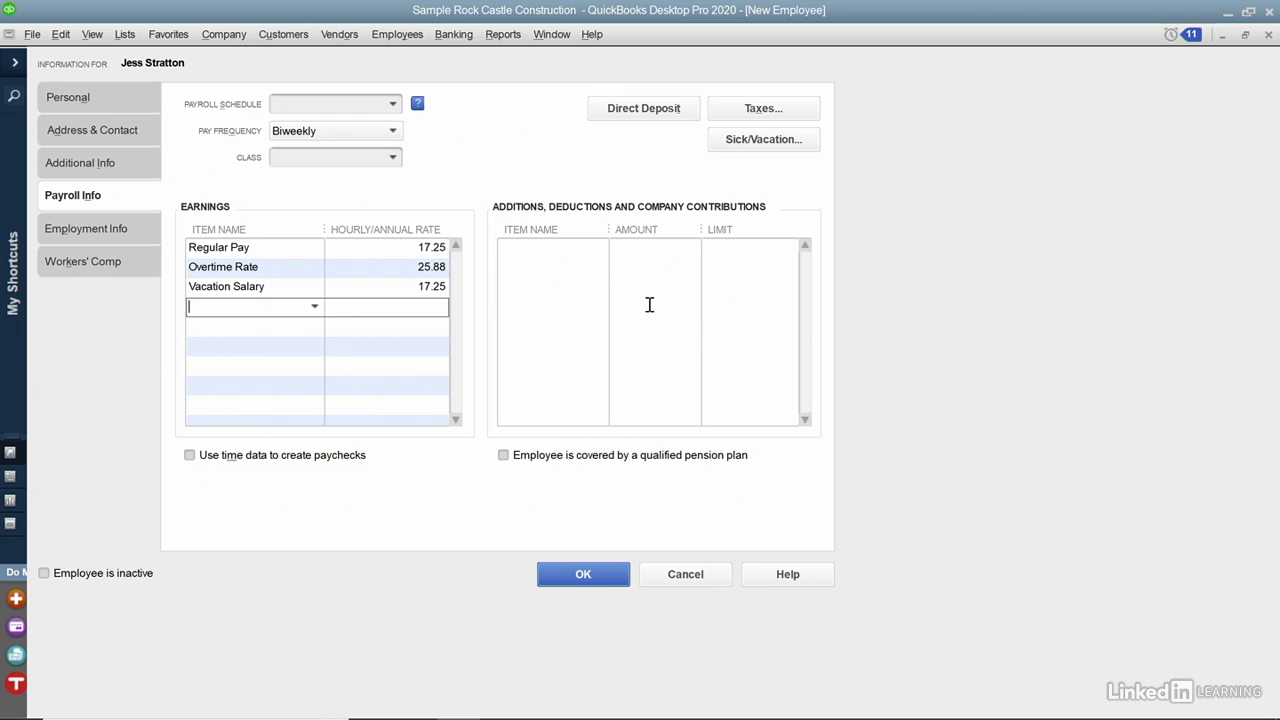
# Add Health Insurance (-100.00, limit -1,200.00) and Dental (-100.00) deductions, then open Taxes.
pyautogui.click(585, 248)
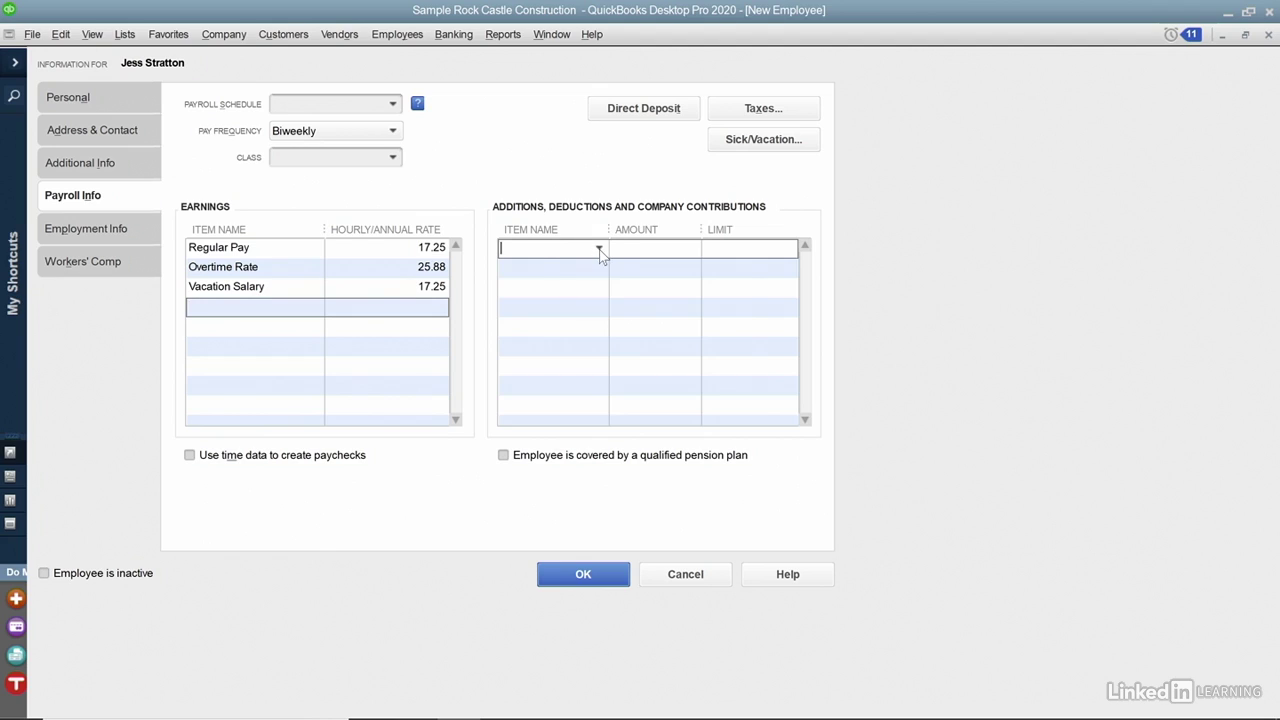
pyautogui.click(599, 249)
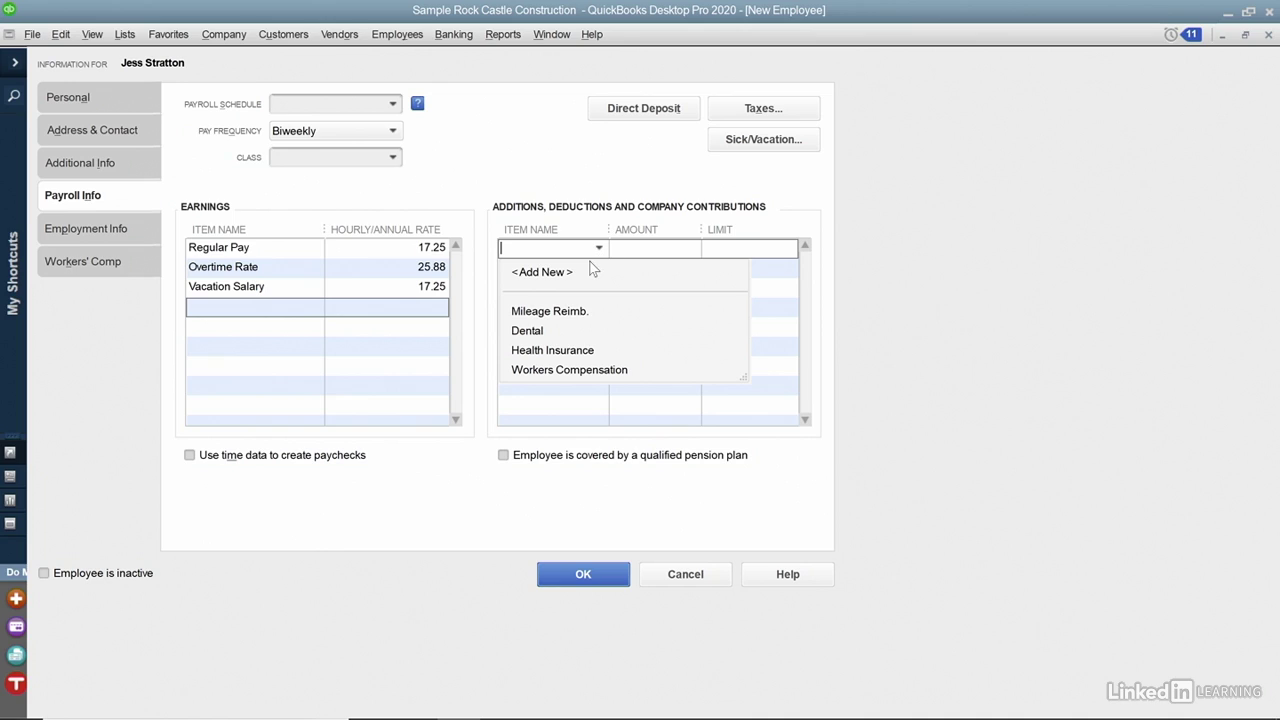
pyautogui.click(554, 351)
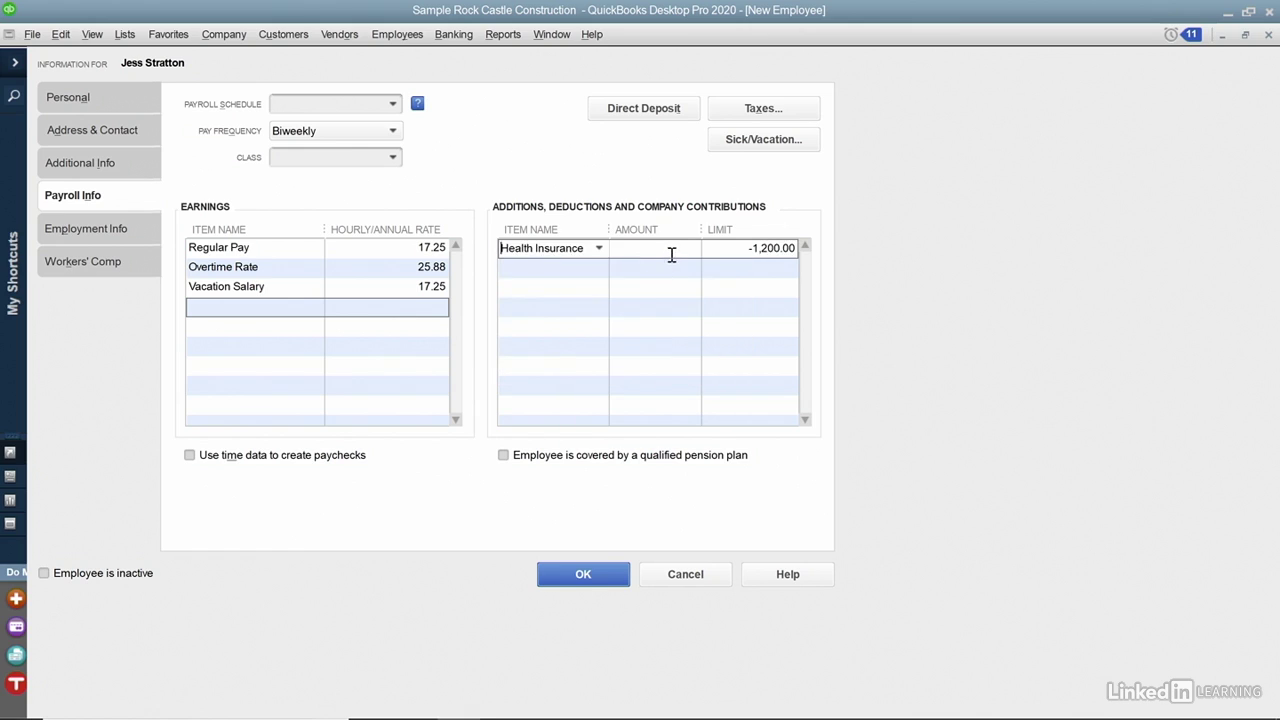
pyautogui.write('100.00')
pyautogui.click(596, 270)
pyautogui.click(598, 269)
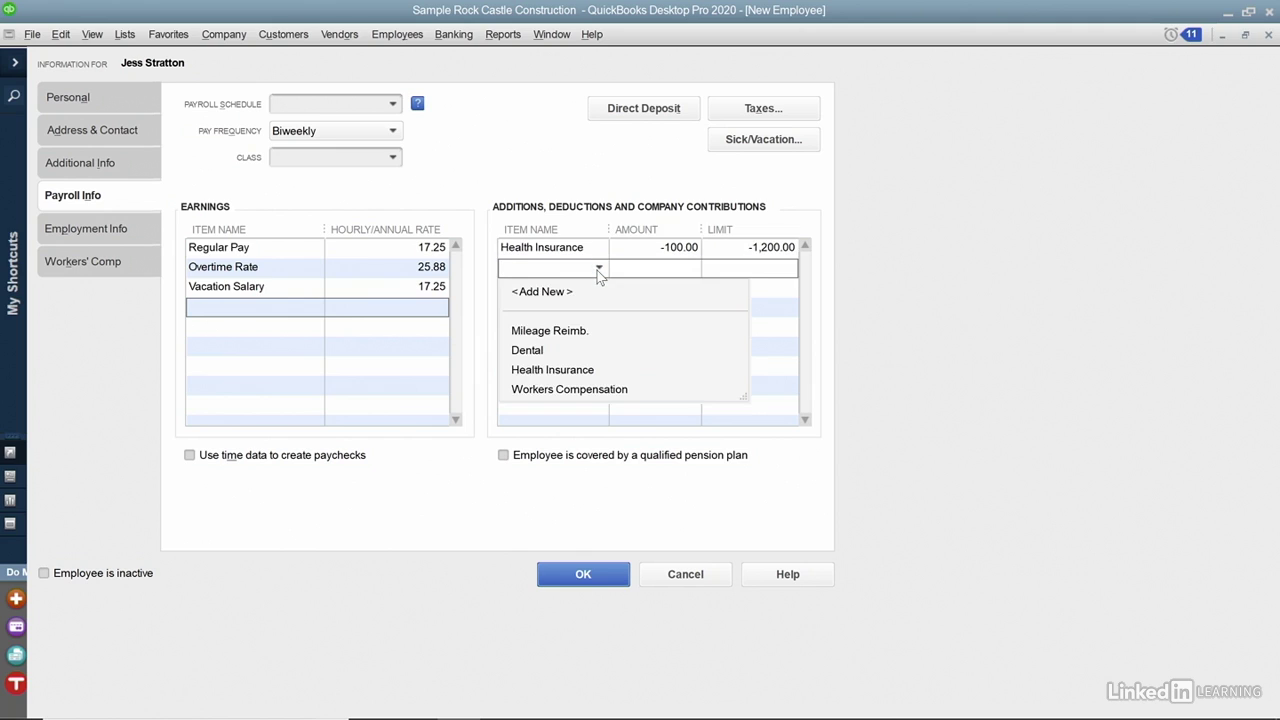
pyautogui.click(552, 349)
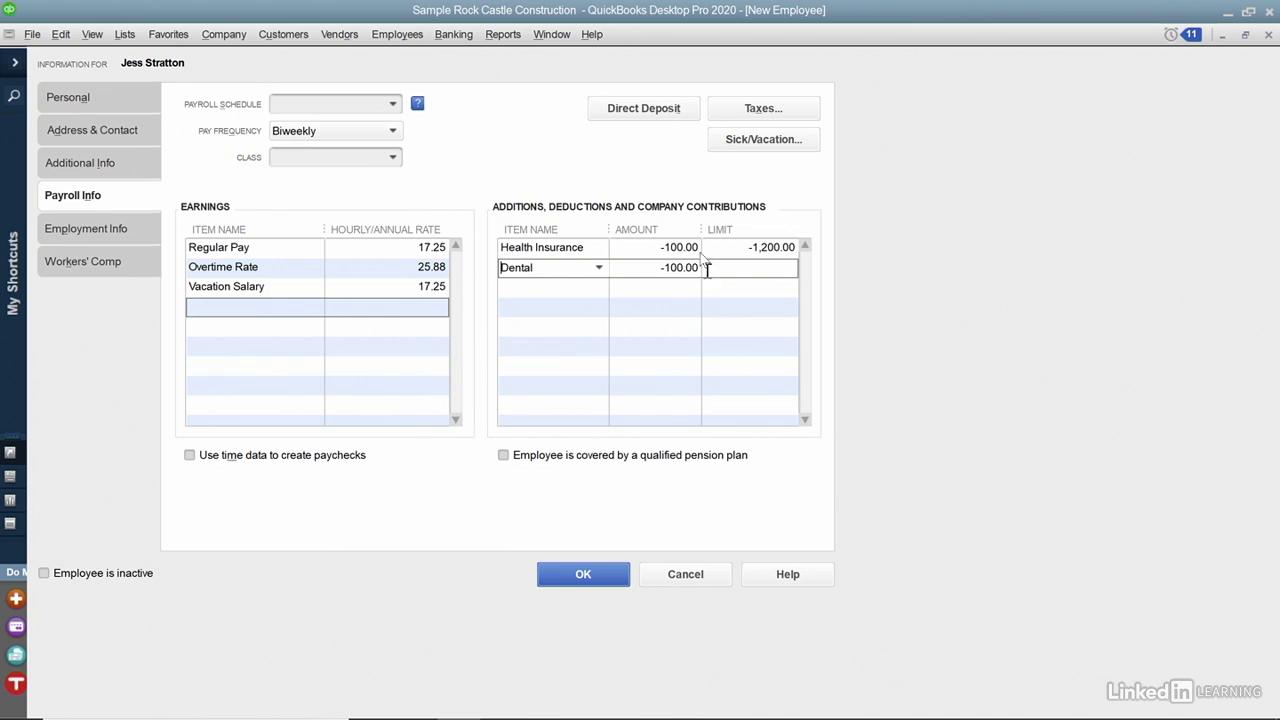
pyautogui.click(750, 117)
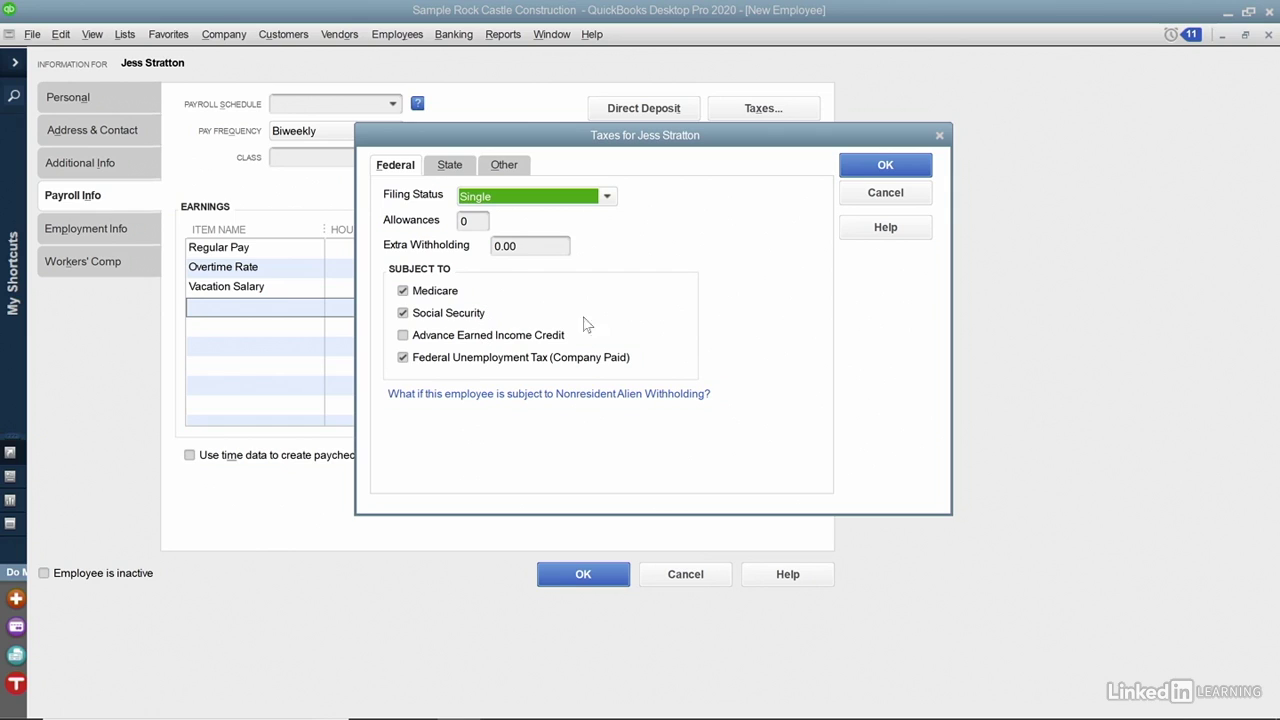
pyautogui.click(879, 170)
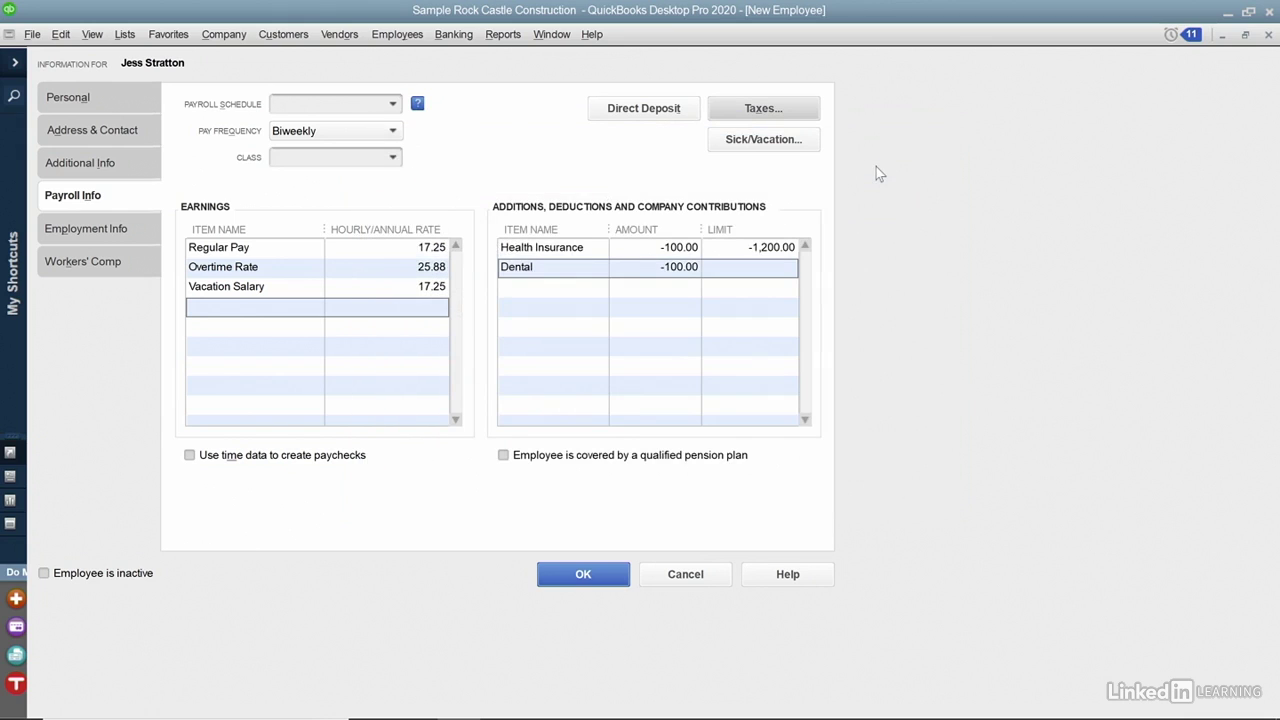
pyautogui.click(793, 142)
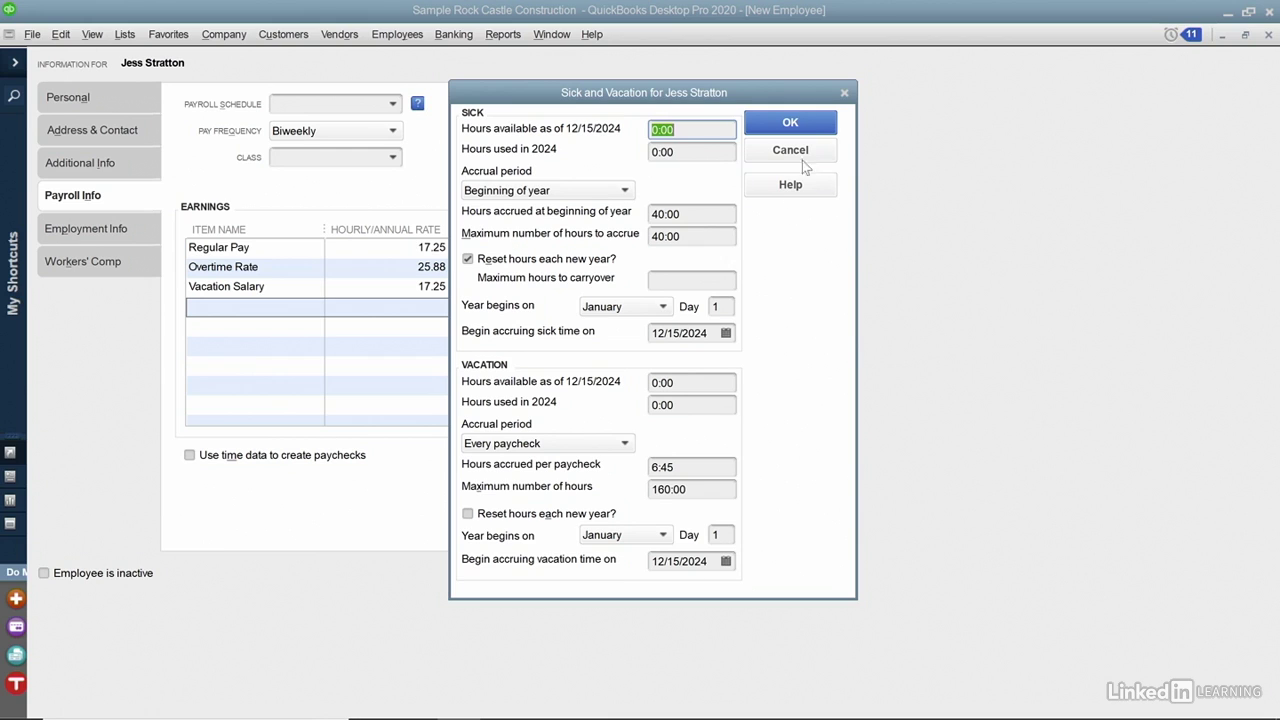
pyautogui.click(812, 125)
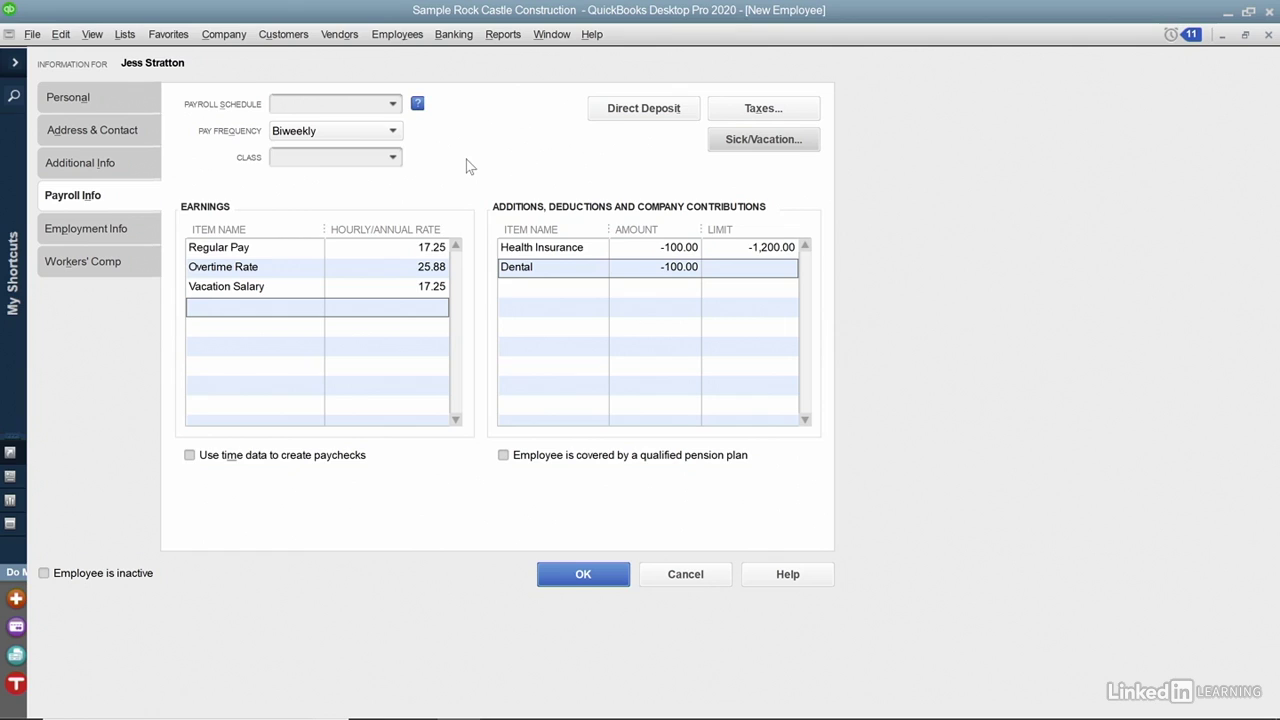
# Add and assign a 'Weekly' schedule: weekly frequency, period ending 12/20/2024, paychecks dated 12/26/2024.
pyautogui.click(393, 106)
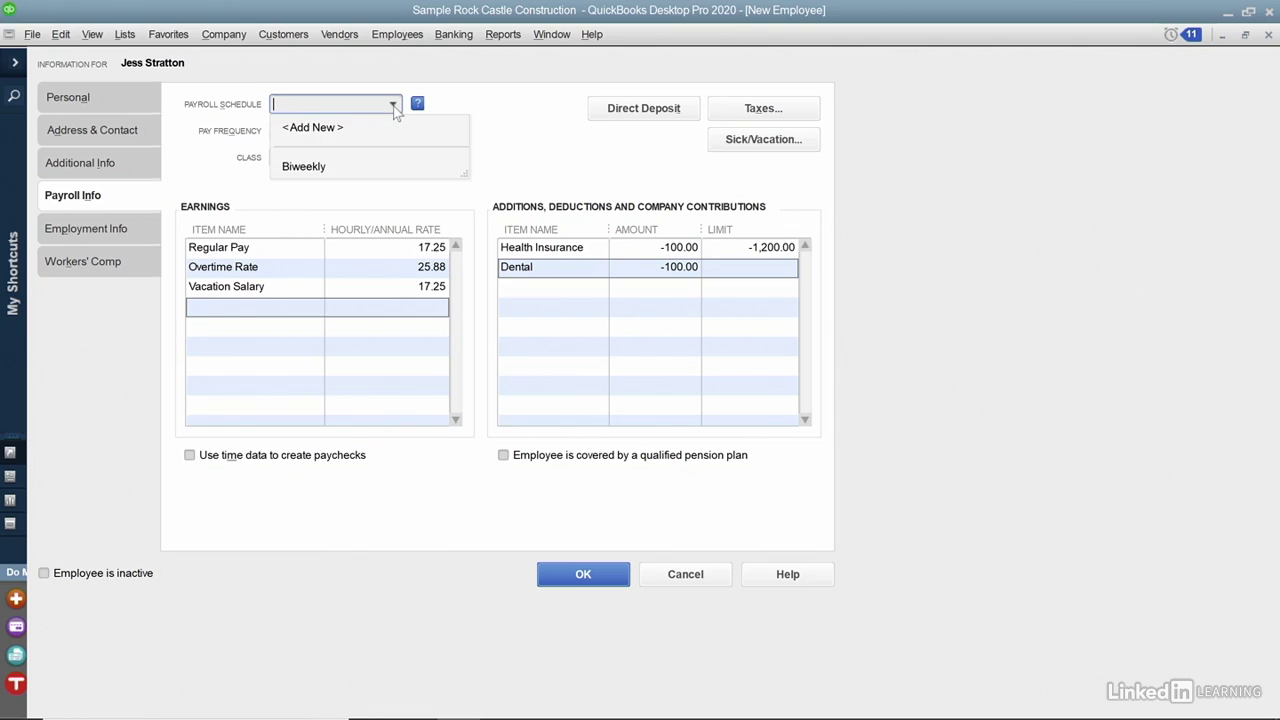
pyautogui.click(343, 130)
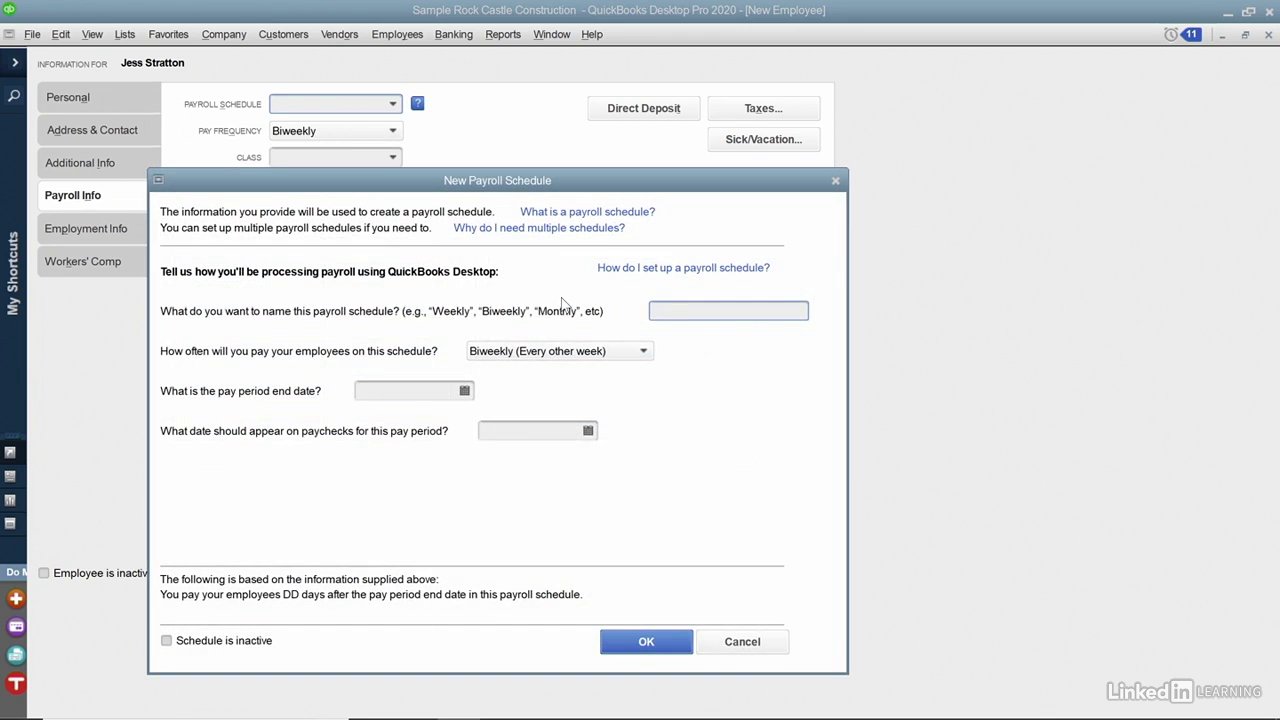
pyautogui.write('Weekly')
pyautogui.click(638, 353)
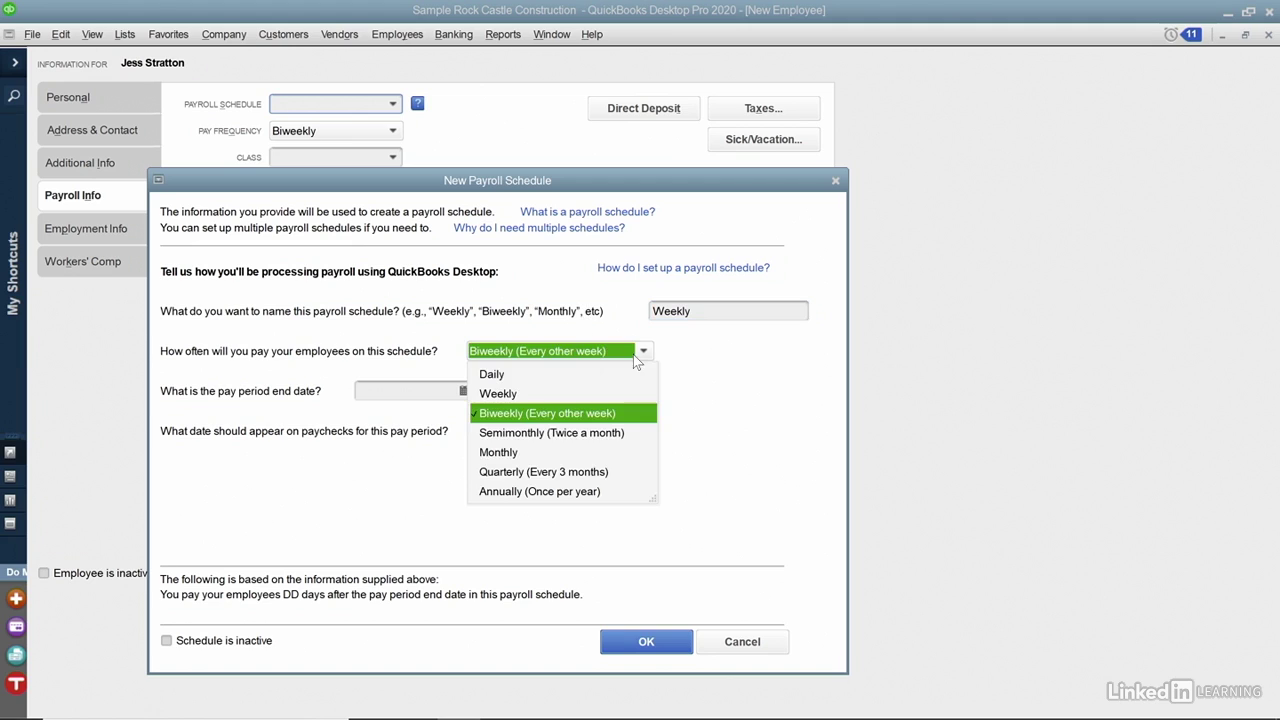
pyautogui.click(548, 396)
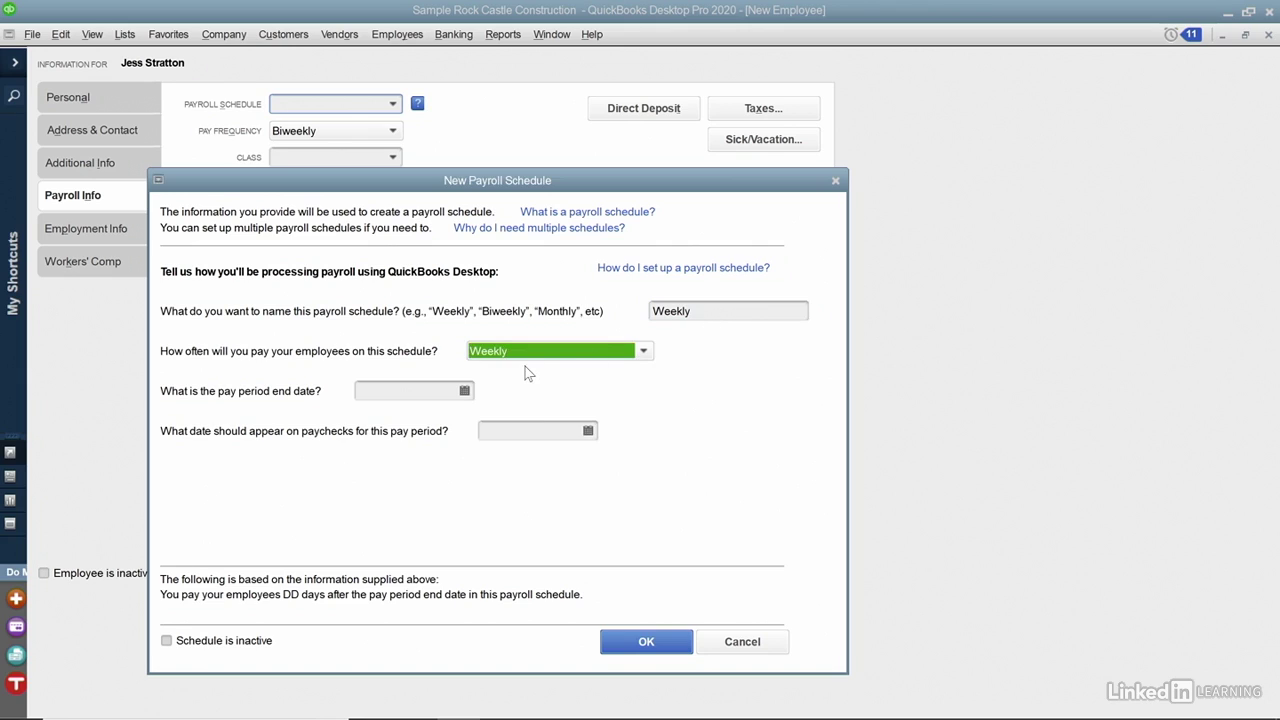
pyautogui.click(465, 391)
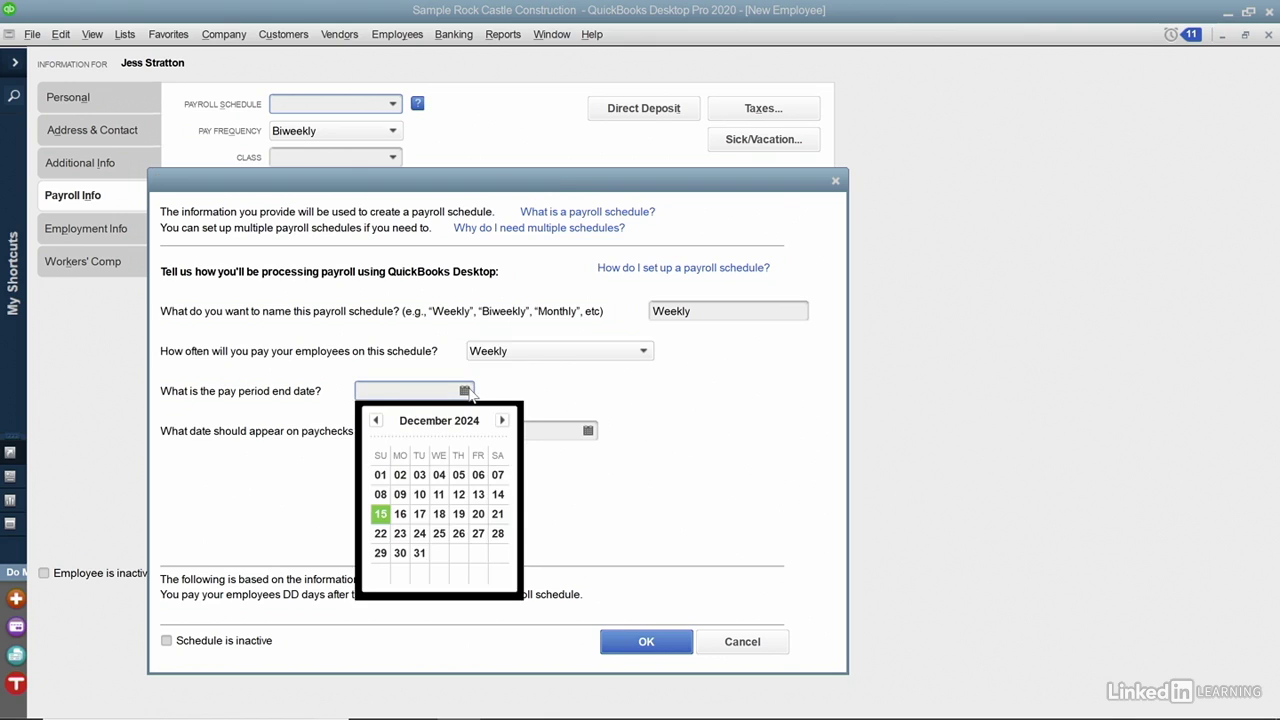
pyautogui.click(478, 513)
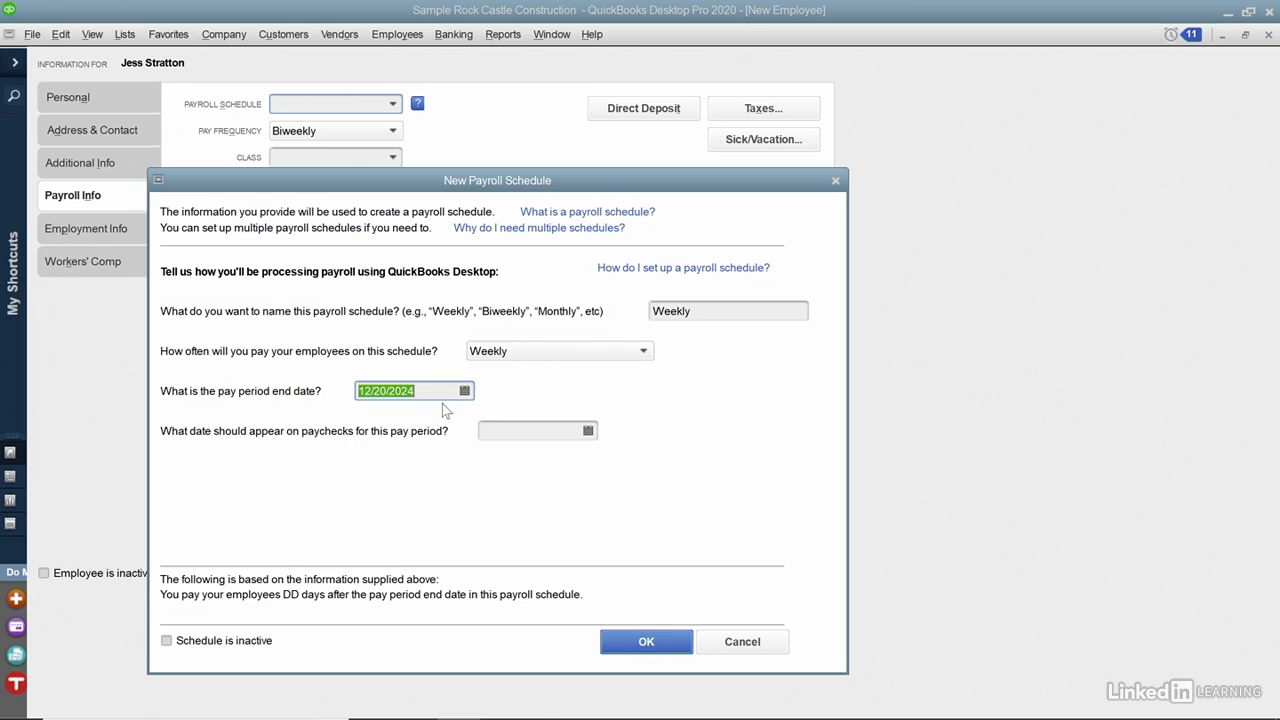
pyautogui.click(587, 432)
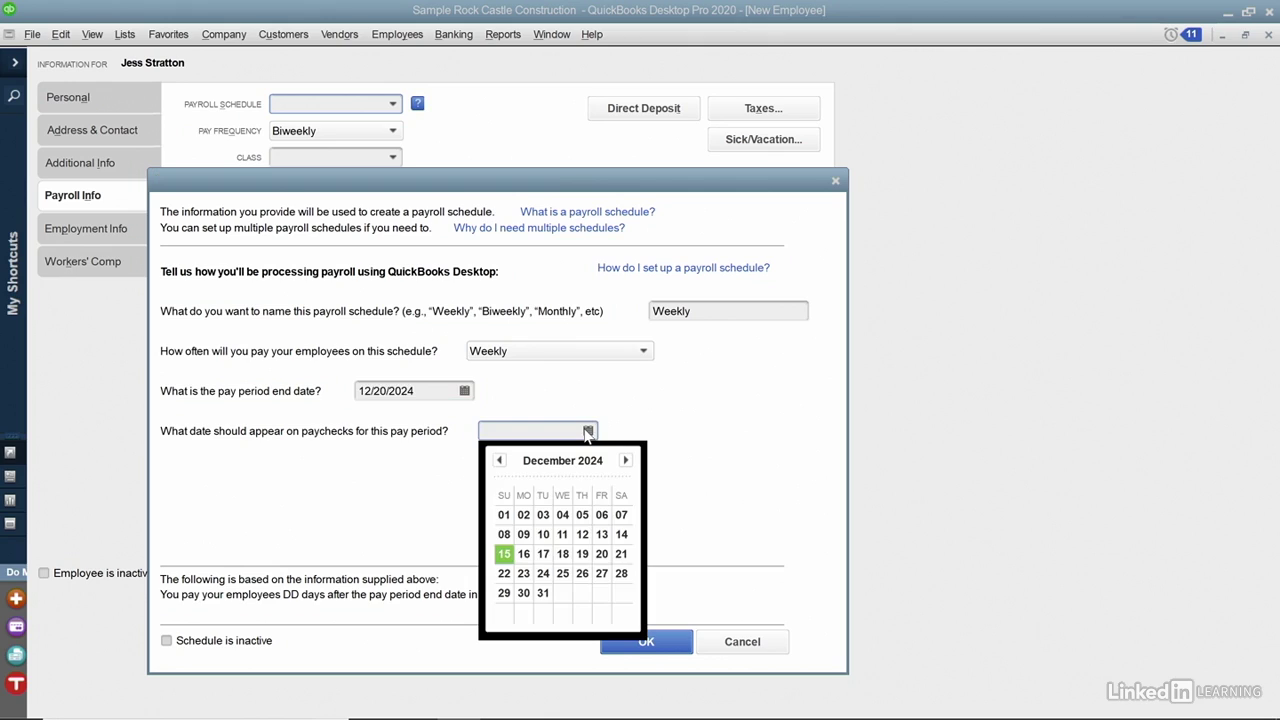
pyautogui.click(585, 578)
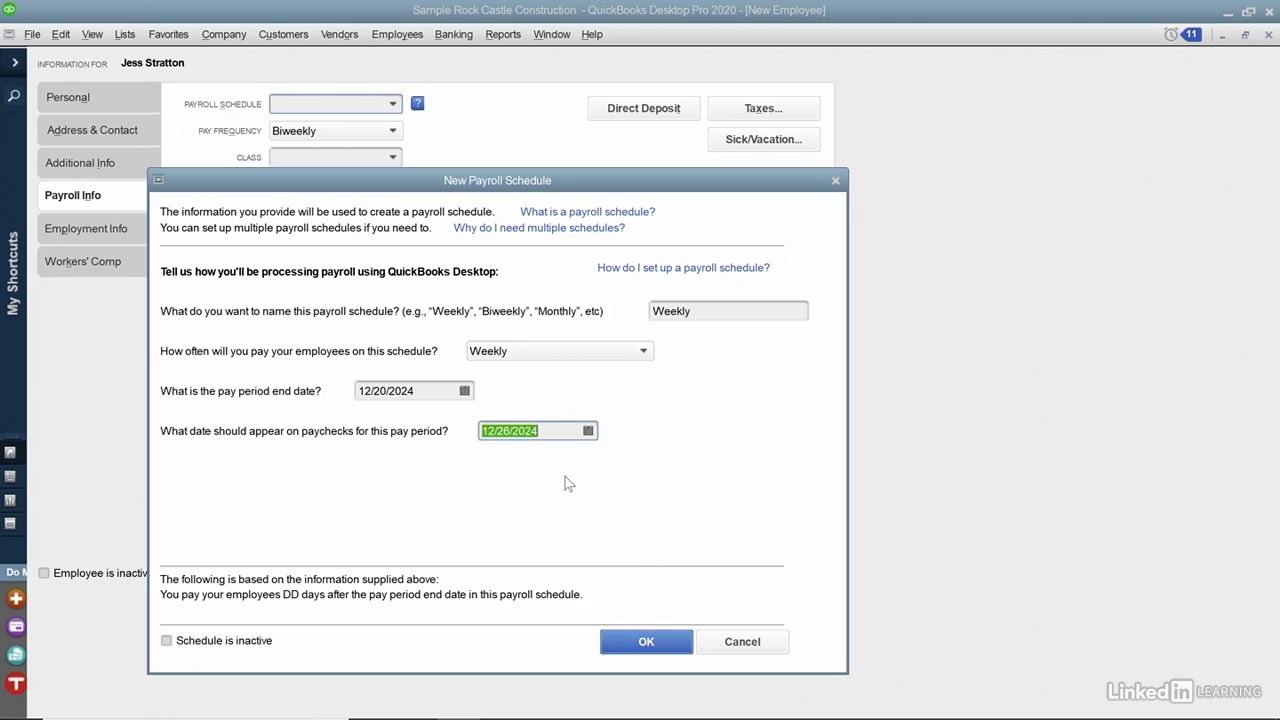
pyautogui.click(632, 640)
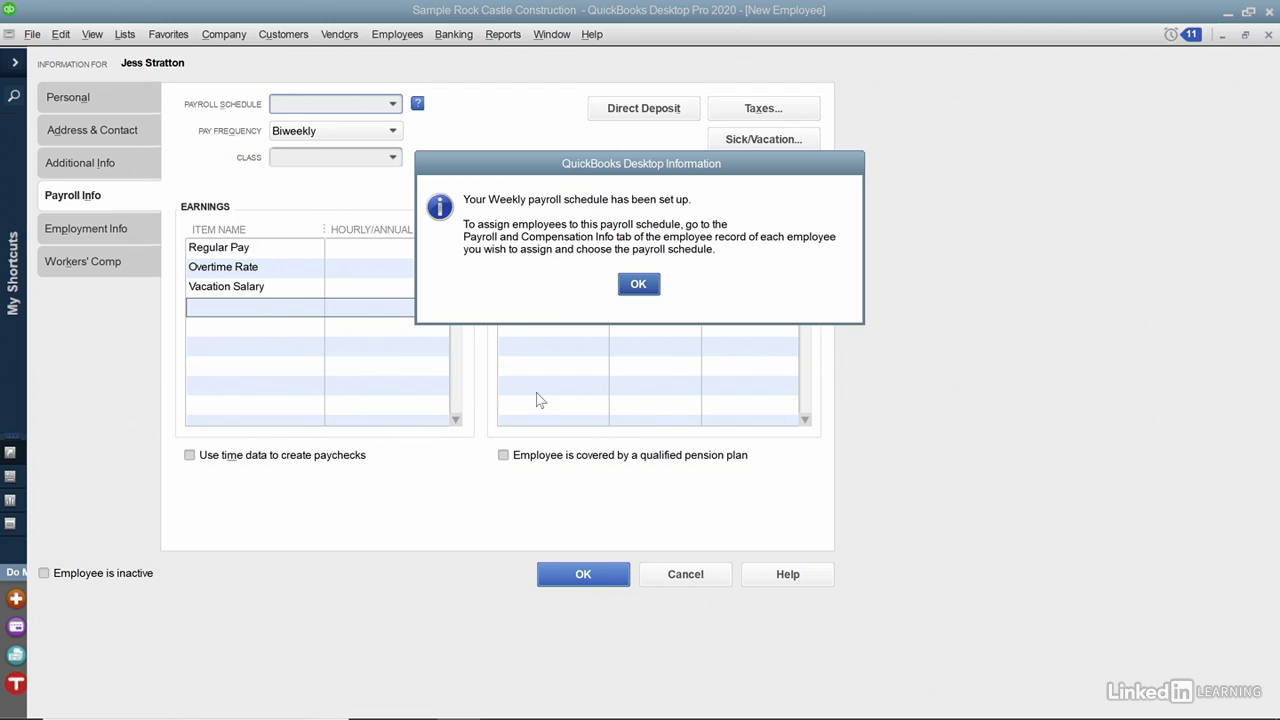
pyautogui.click(638, 285)
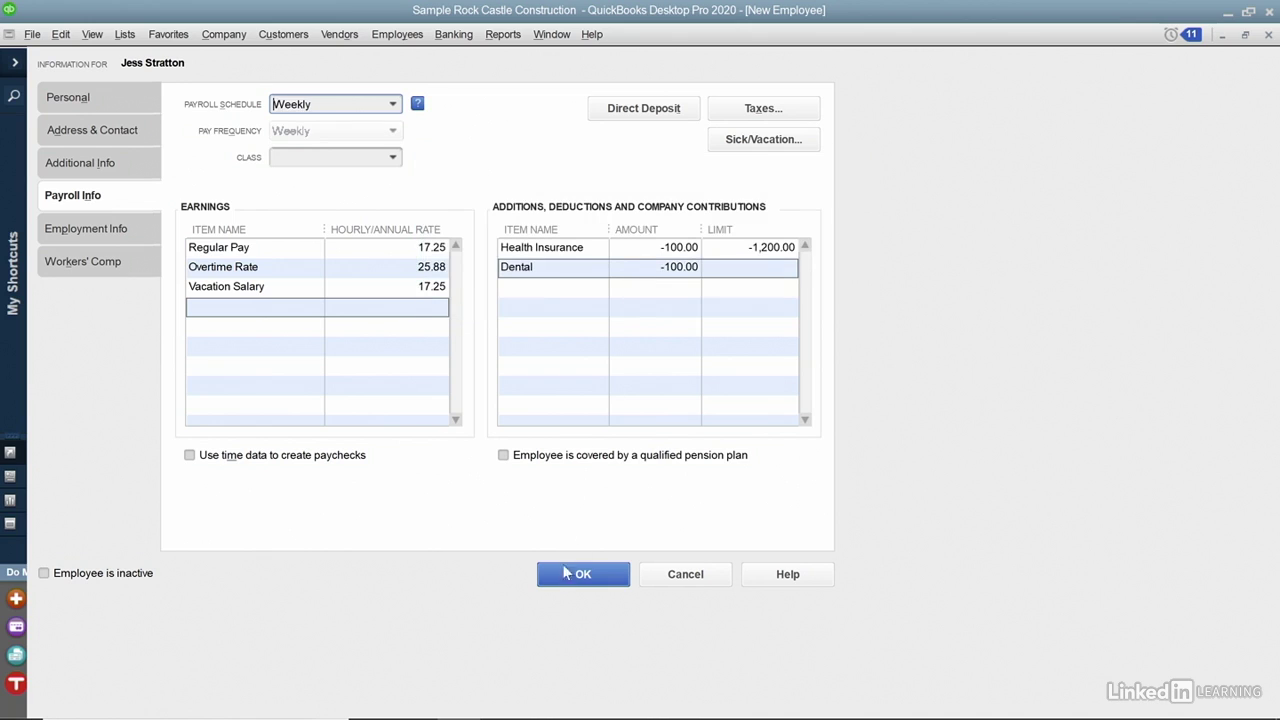
# Save the new employee record, choosing Leave As Is for state and local tax settings.
pyautogui.click(565, 582)
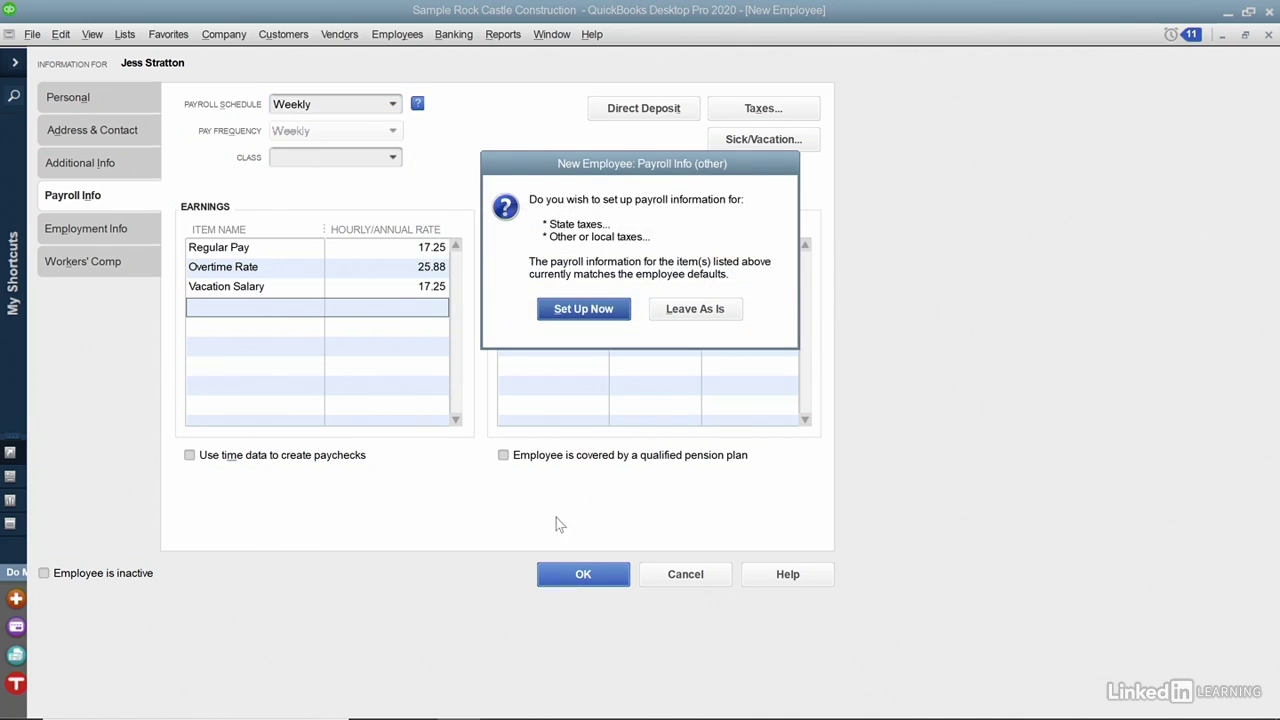
pyautogui.click(695, 310)
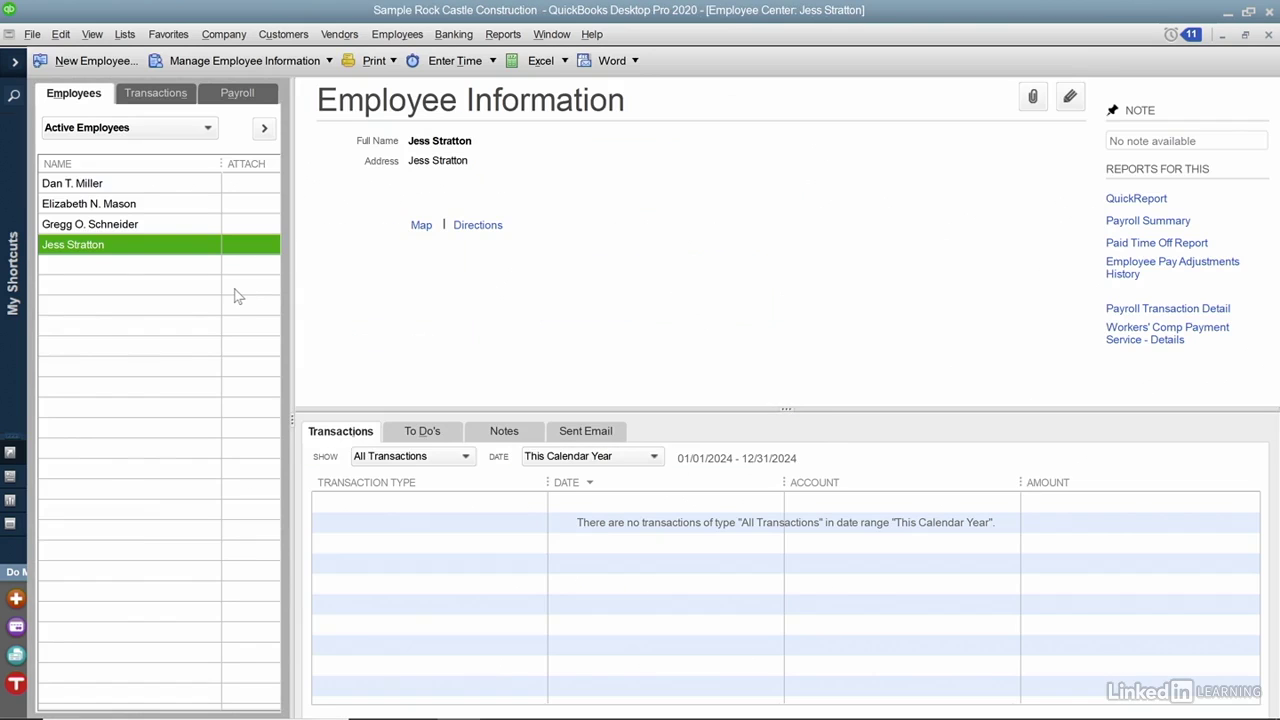
# In the second employee's record, set Payroll Schedule to Weekly instead of Biweekly and save.
pyautogui.click(165, 210)
pyautogui.doubleClick(166, 213)
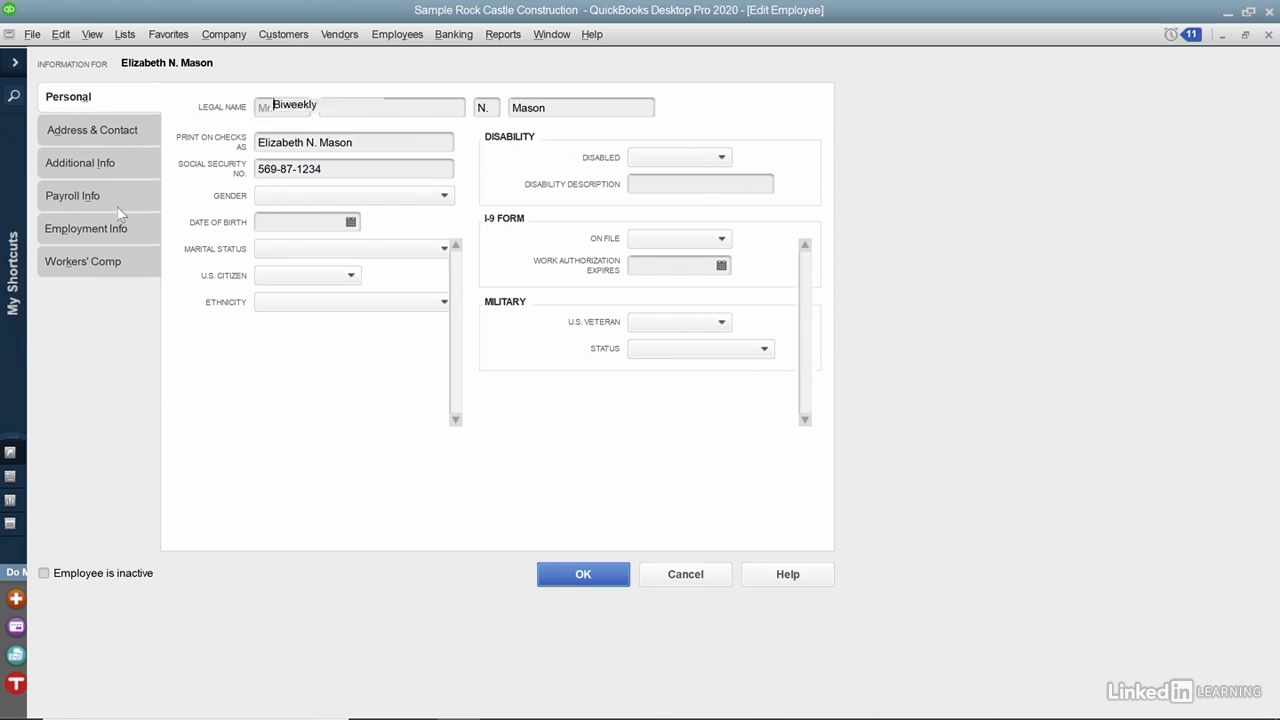
pyautogui.click(118, 209)
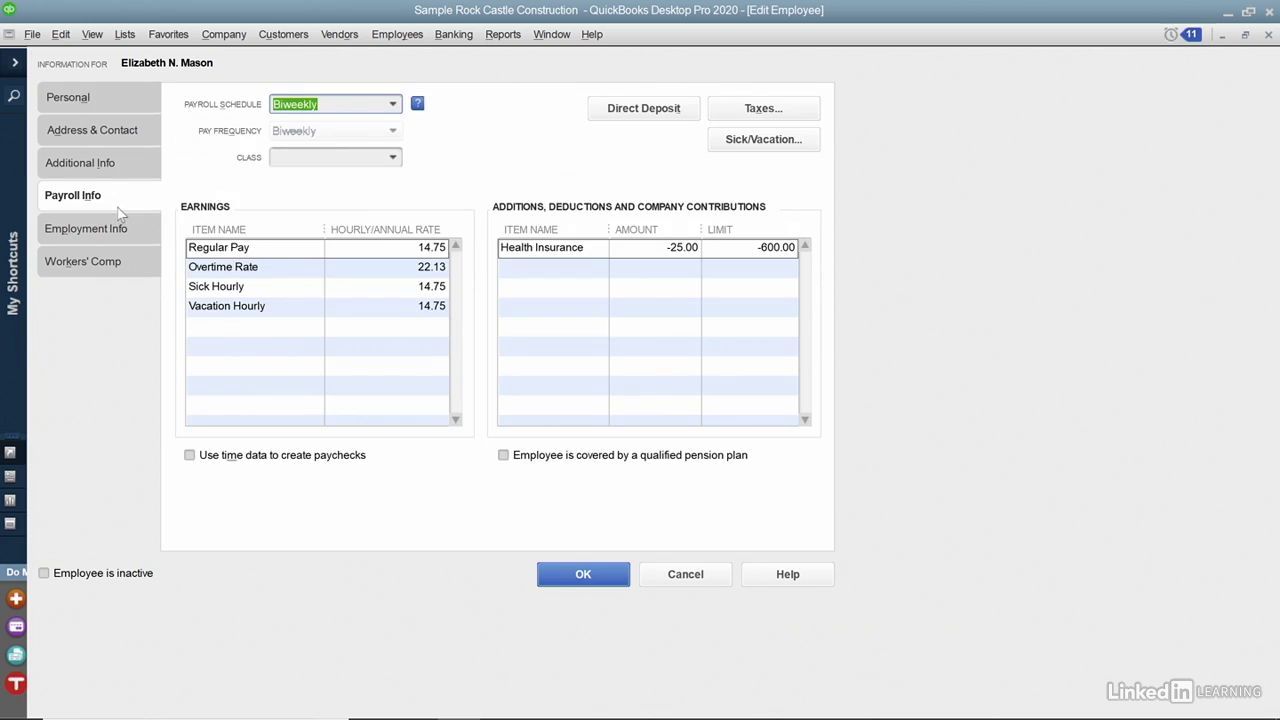
pyautogui.click(395, 104)
pyautogui.click(352, 186)
pyautogui.click(624, 572)
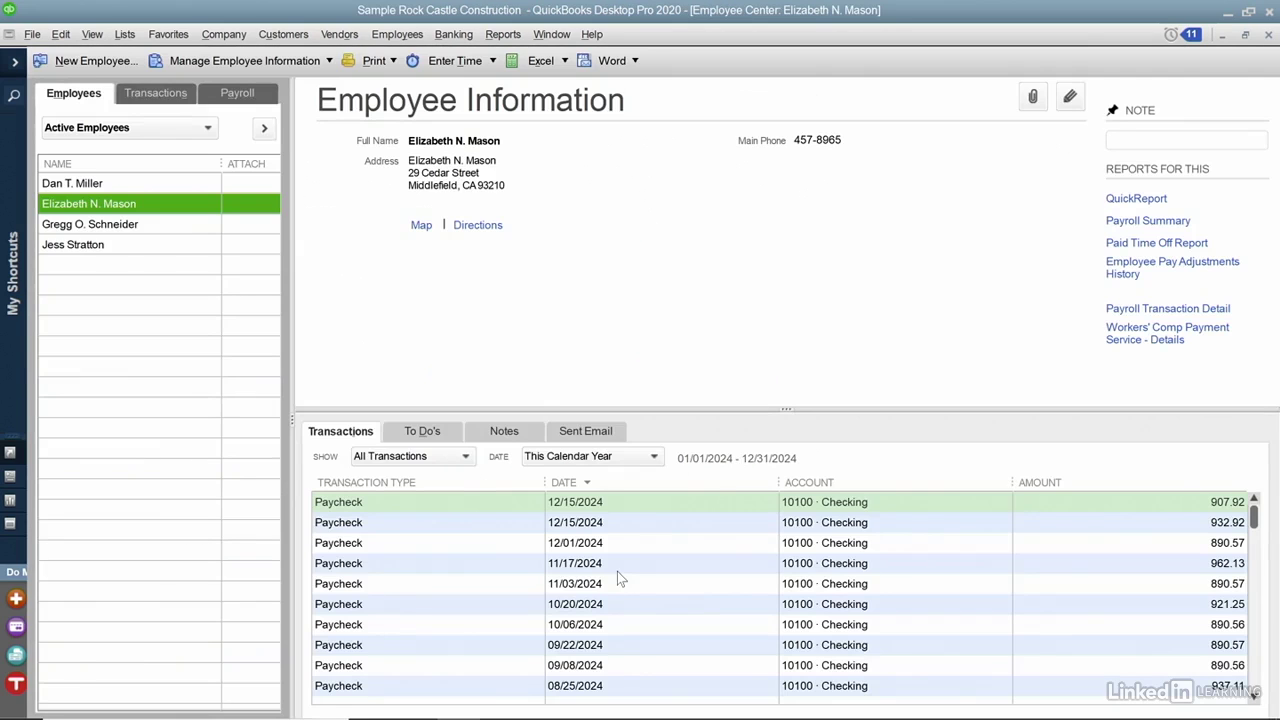